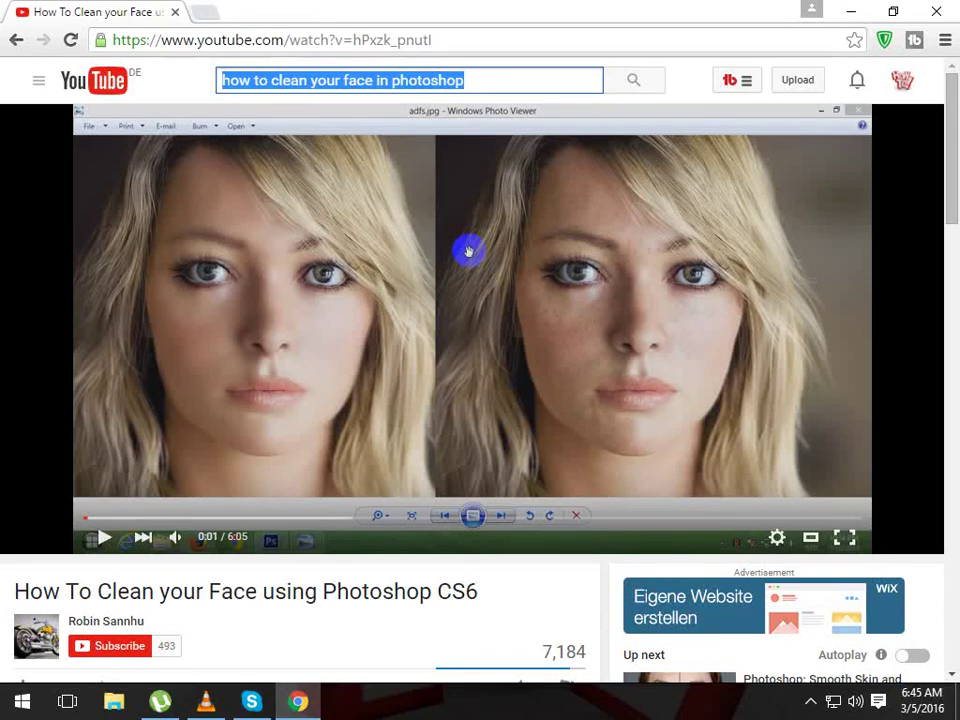
Step: Play the How To Clean your Face tutorial full screen, then open the portrait photo
{"action": "key", "text": "f"}
{"action": "key", "text": "space"}
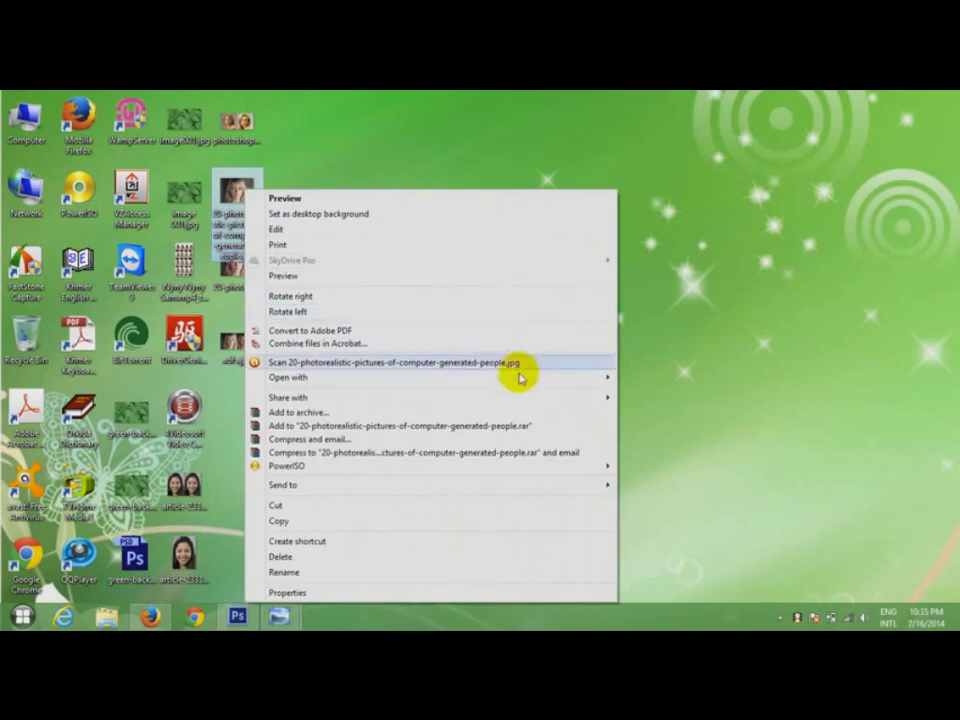
{"action": "mouse_move", "coordinate": [288, 377]}
{"action": "left_click", "coordinate": [638, 394]}
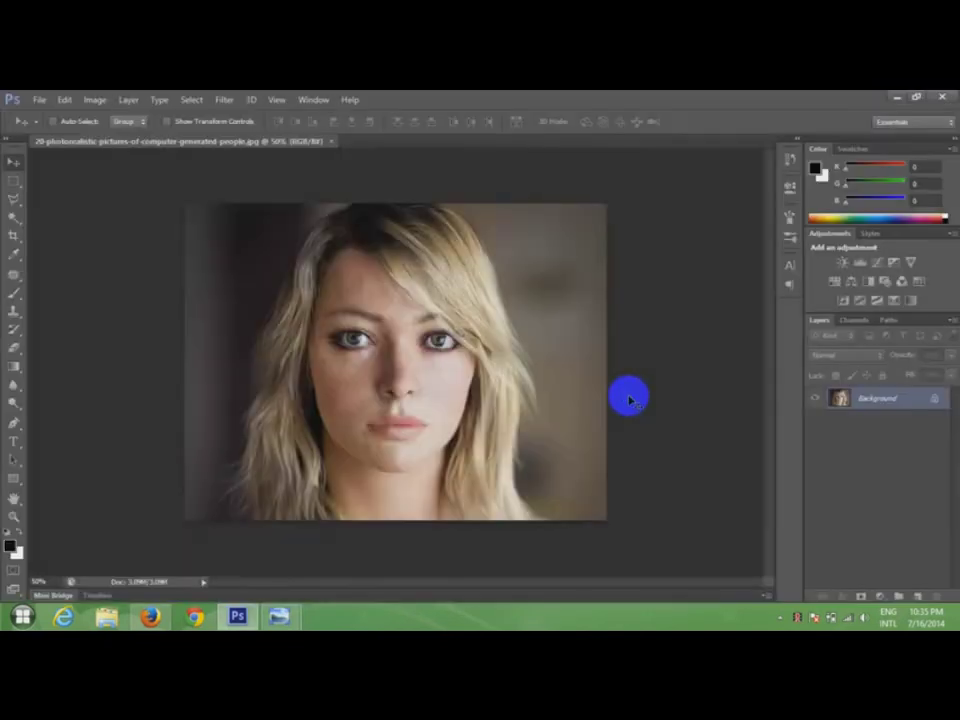
Step: Zoom in on the face and duplicate the portrait onto a new Layer 1
{"action": "scroll", "coordinate": [392, 403], "scroll_direction": "up", "scroll_amount": 5}
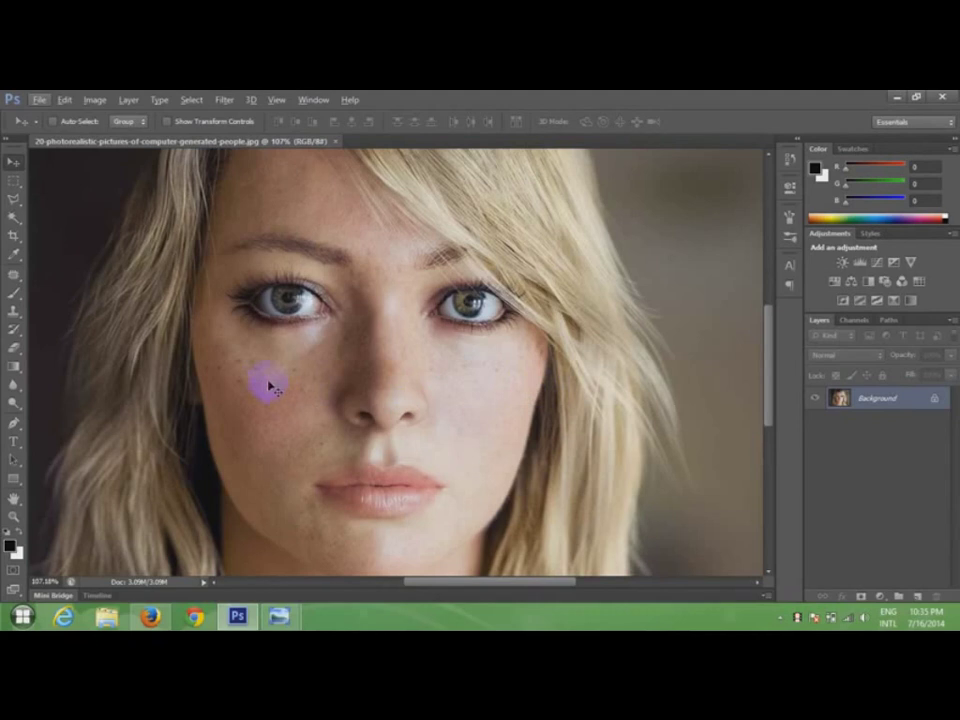
{"action": "scroll", "coordinate": [240, 384], "scroll_direction": "up", "scroll_amount": 1}
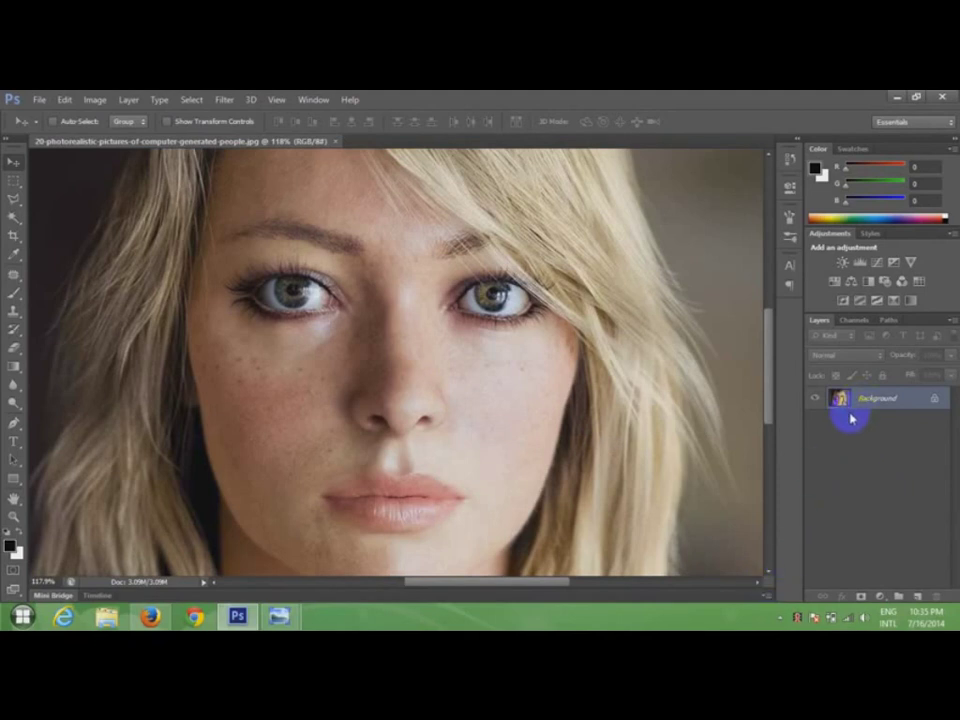
{"action": "key", "text": "ctrl+j"}
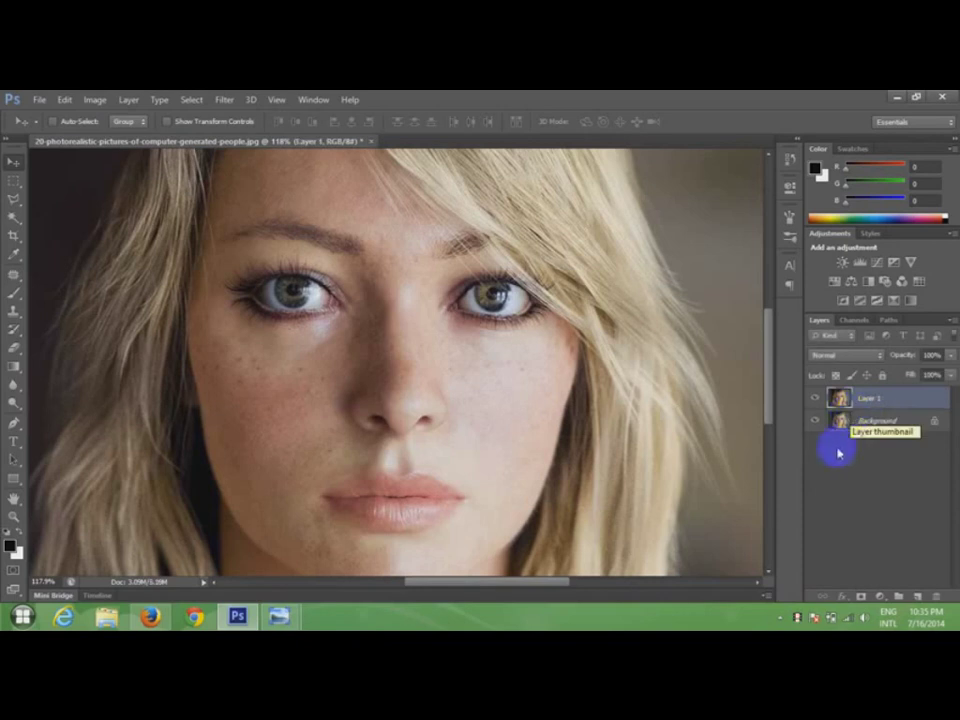
Step: Invert Layer 1 and set its blend mode to Vivid Light
{"action": "key", "text": "ctrl+i"}
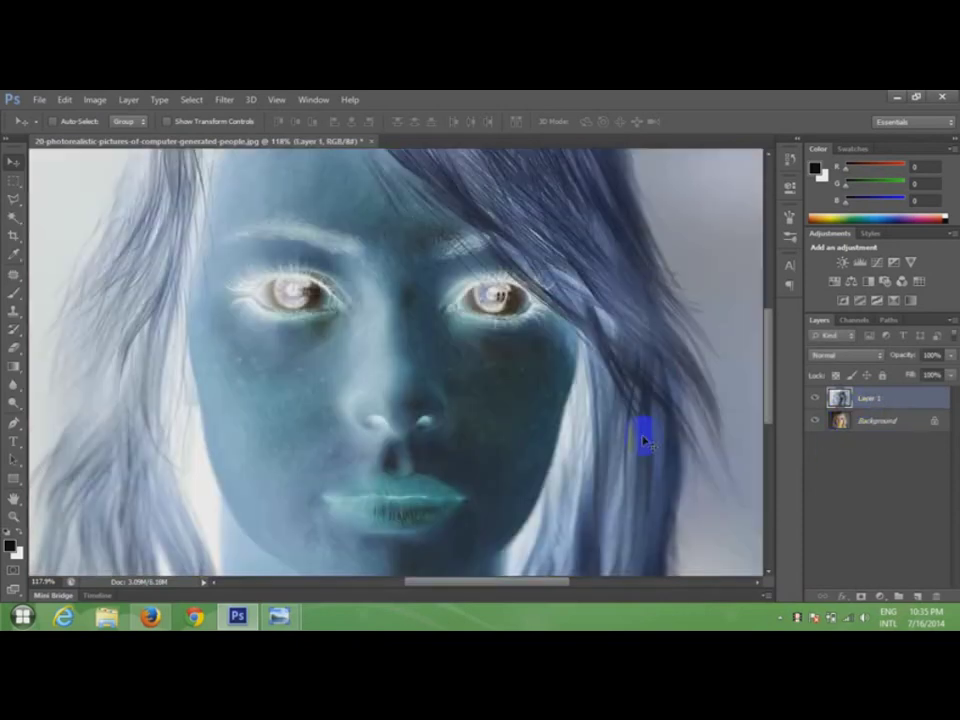
{"action": "left_click", "coordinate": [836, 357]}
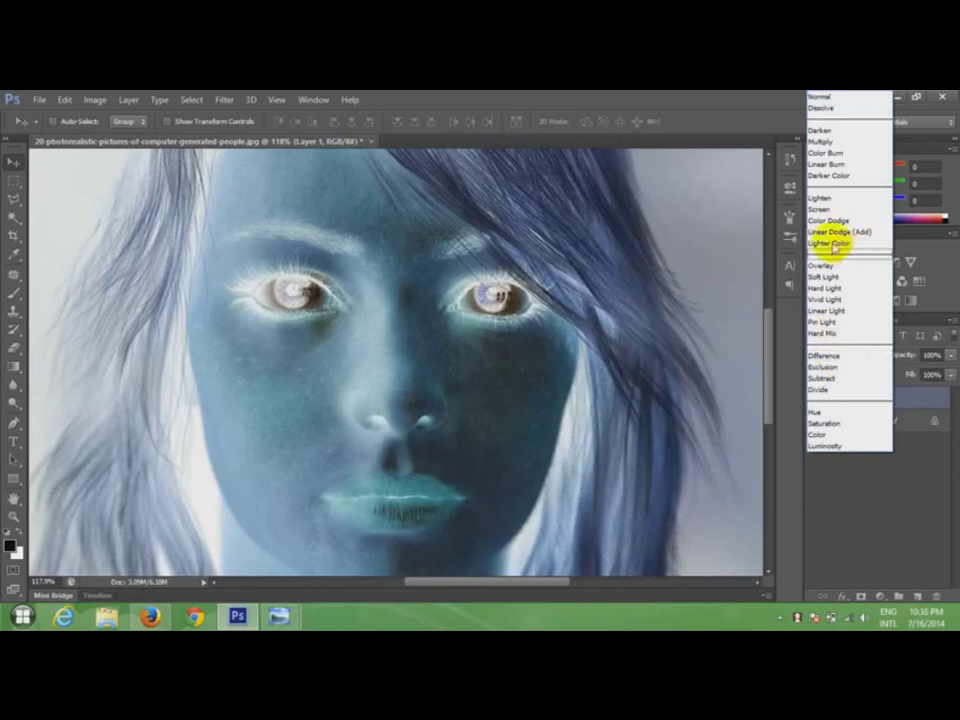
{"action": "left_click", "coordinate": [849, 303]}
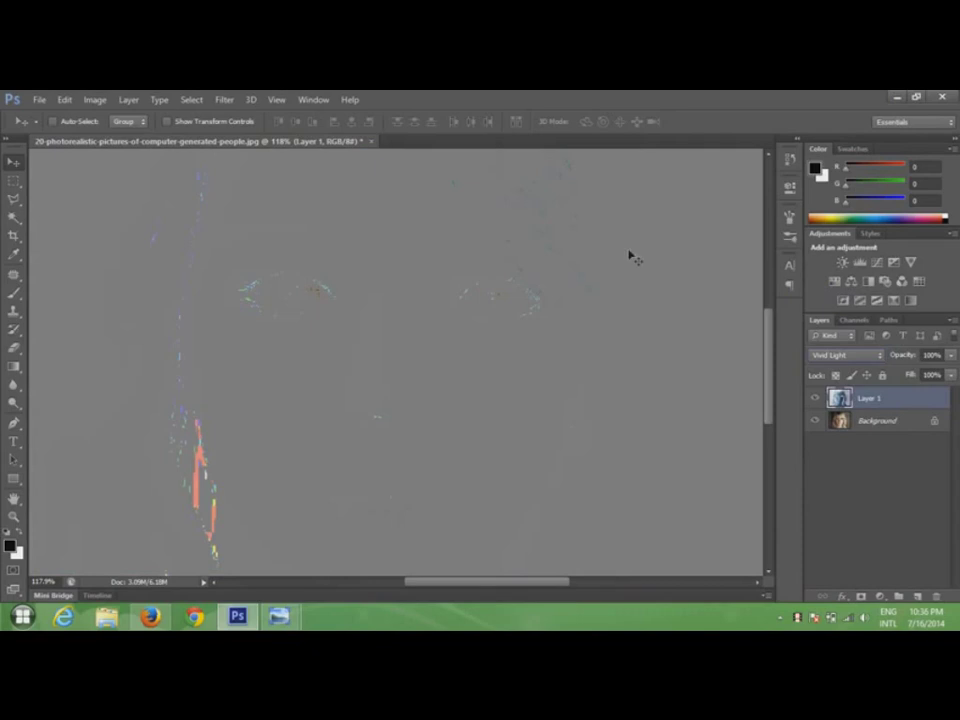
Step: Apply a High Pass filter with a 4.4-pixel radius to the inverted Layer 1
{"action": "left_click", "coordinate": [227, 100]}
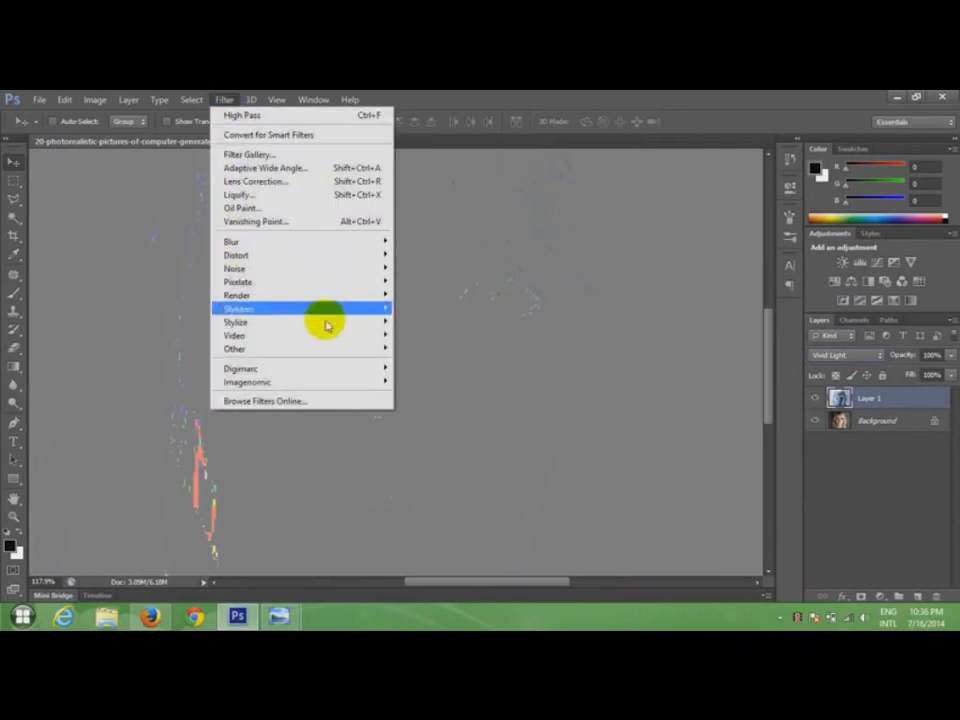
{"action": "mouse_move", "coordinate": [300, 348]}
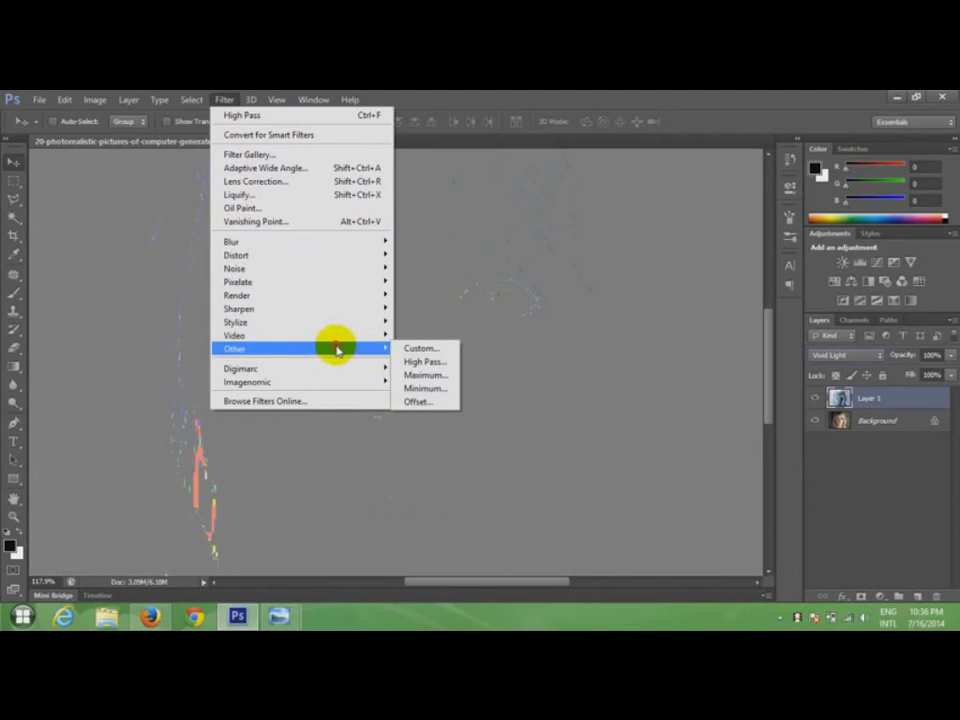
{"action": "left_click", "coordinate": [448, 362]}
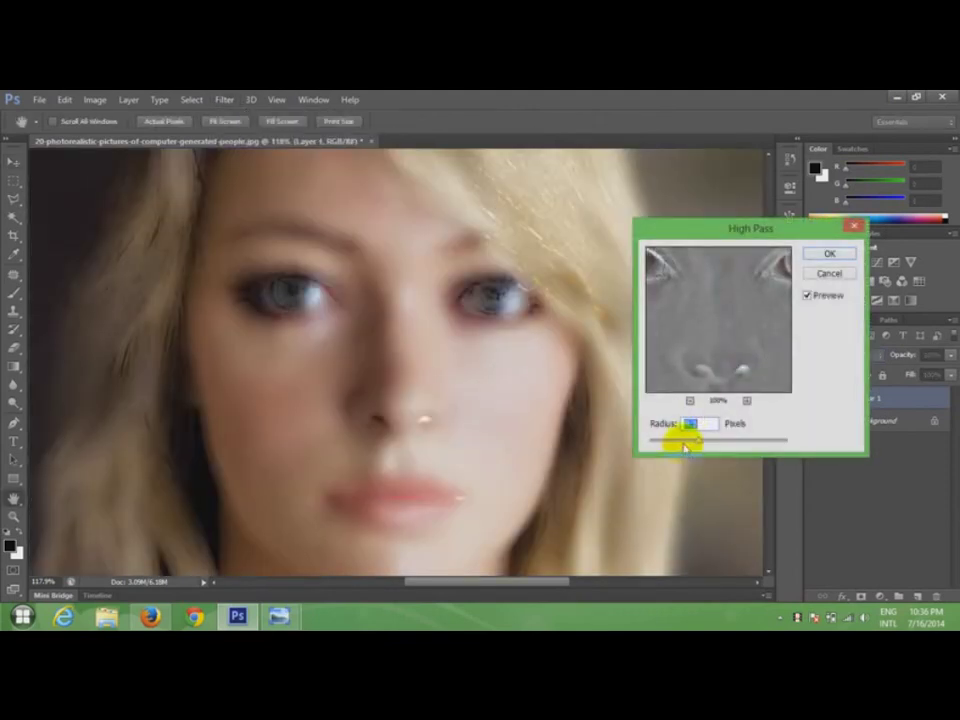
{"action": "left_click_drag", "start_coordinate": [332, 285], "coordinate": [386, 310]}
{"action": "mouse_move", "coordinate": [687, 446]}
{"action": "left_mouse_down"}
{"action": "mouse_move", "coordinate": [675, 446]}
{"action": "mouse_move", "coordinate": [685, 448]}
{"action": "left_mouse_up"}
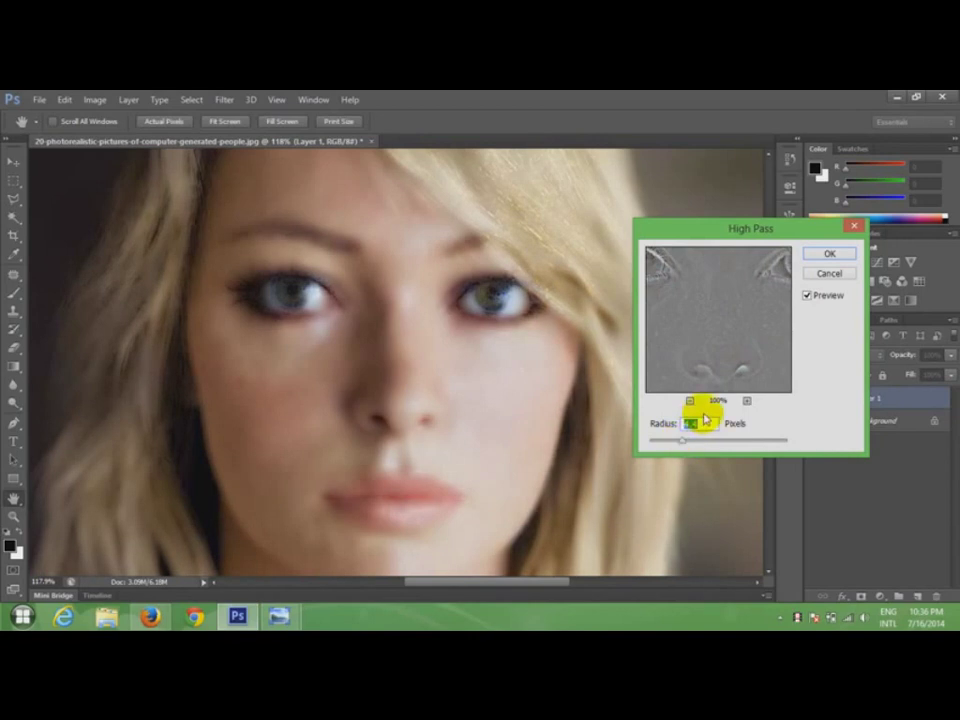
{"action": "left_click", "coordinate": [827, 253]}
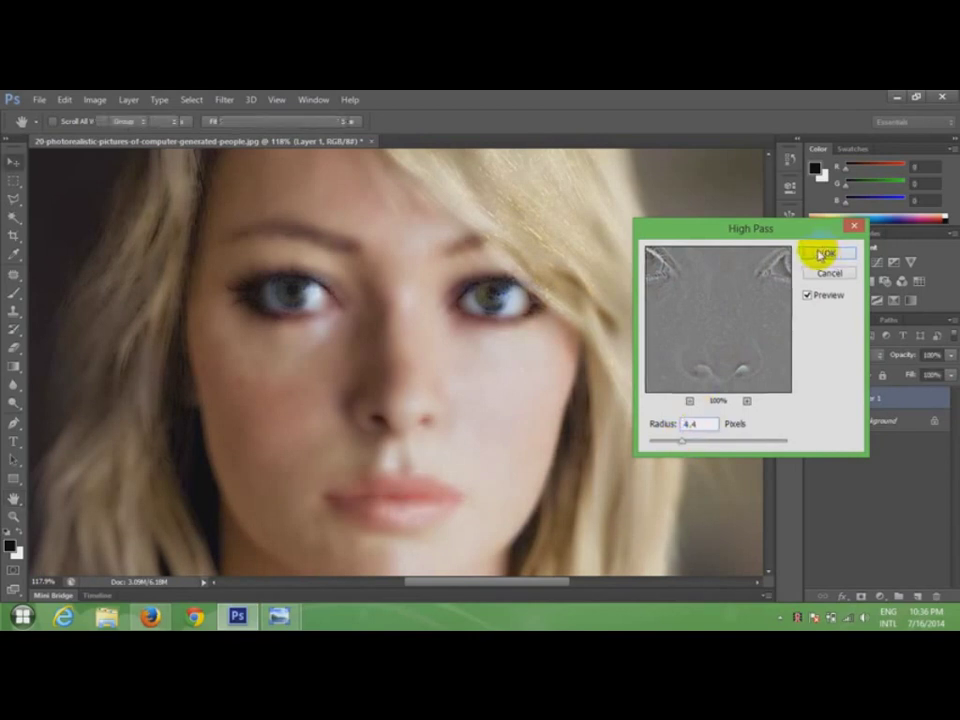
{"action": "scroll", "coordinate": [448, 320], "scroll_direction": "down", "scroll_amount": 2}
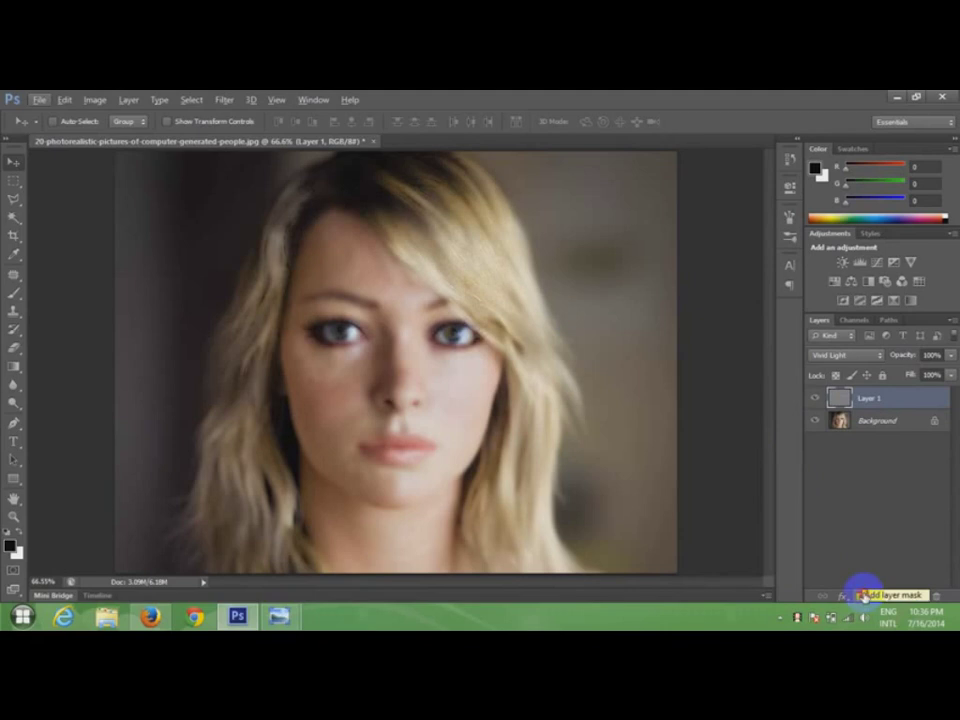
Step: Add a black layer mask to Layer 1 so the smoothing is hidden, zooming into the face
{"action": "left_click", "coordinate": [863, 595]}
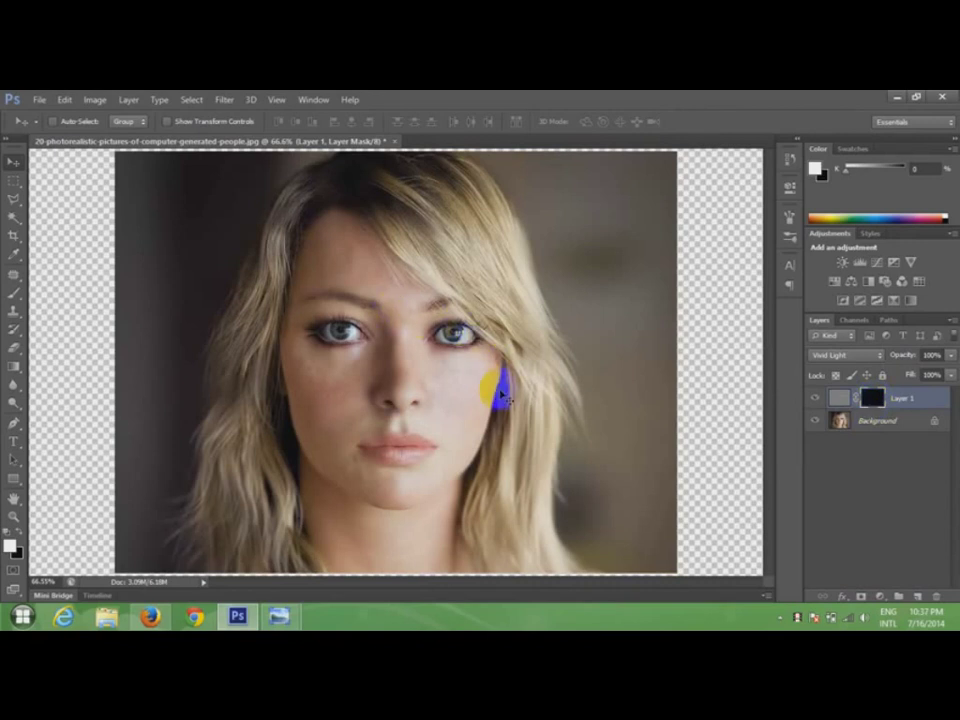
{"action": "scroll", "coordinate": [399, 354], "scroll_direction": "up", "scroll_amount": 1}
{"action": "scroll", "coordinate": [405, 366], "scroll_direction": "up", "scroll_amount": 1}
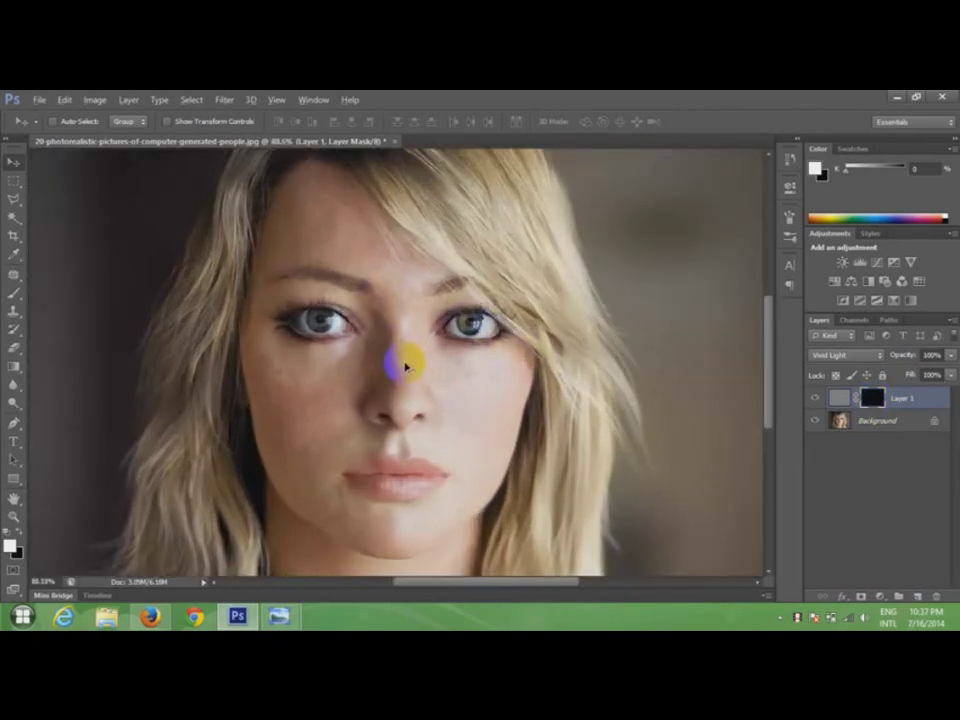
{"action": "left_click_drag", "start_coordinate": [405, 366], "coordinate": [461, 321]}
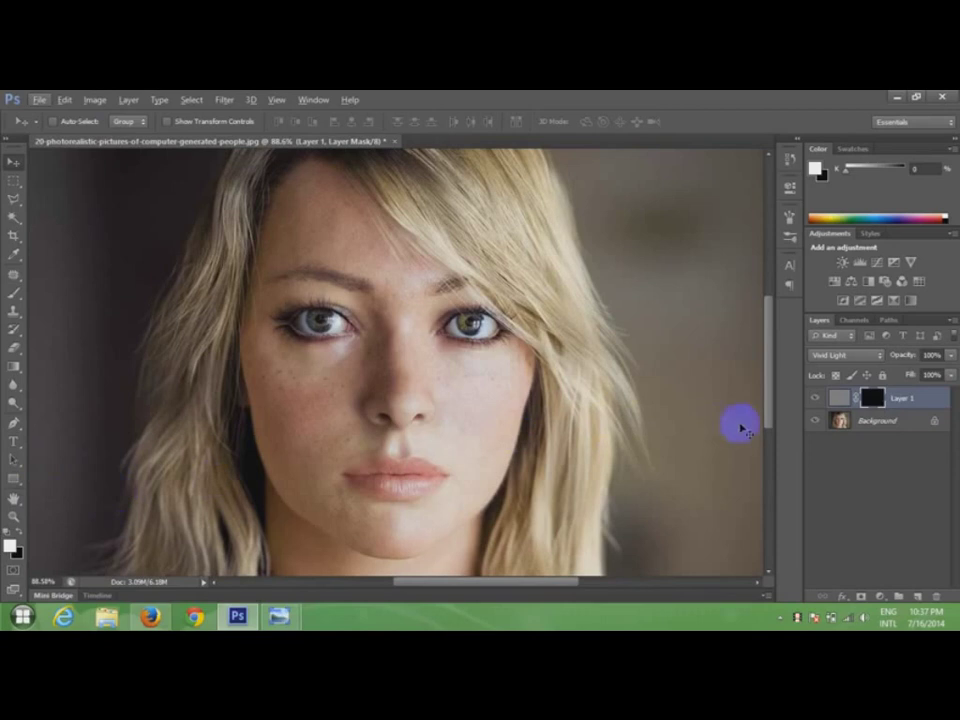
{"action": "left_click", "coordinate": [15, 294]}
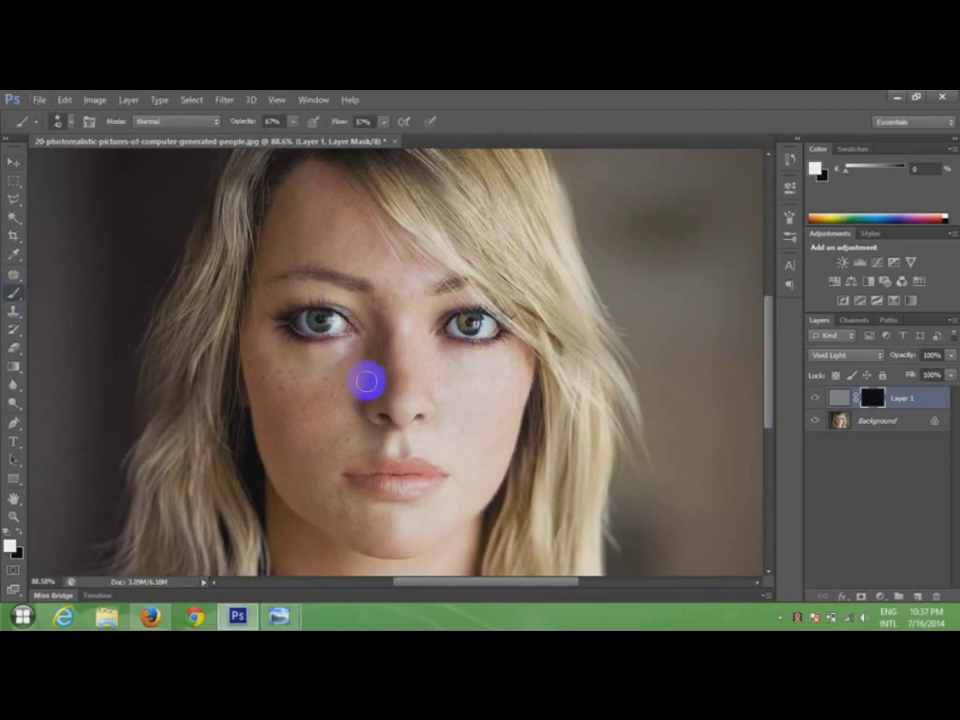
Step: Paint white into the mask across the forehead down to the brow
{"action": "scroll", "coordinate": [366, 324], "scroll_direction": "up", "scroll_amount": 1}
{"action": "scroll", "coordinate": [366, 325], "scroll_direction": "up", "scroll_amount": 1}
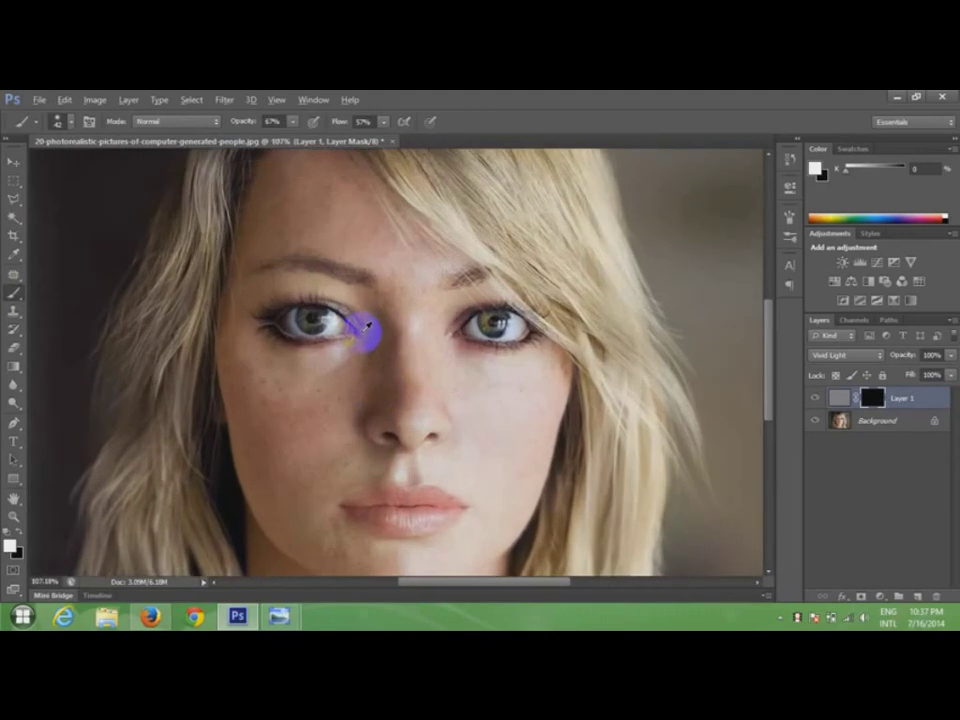
{"action": "scroll", "coordinate": [366, 328], "scroll_direction": "down", "scroll_amount": 1}
{"action": "scroll", "coordinate": [366, 328], "scroll_direction": "down", "scroll_amount": 1}
{"action": "scroll", "coordinate": [366, 330], "scroll_direction": "up", "scroll_amount": 2}
{"action": "scroll", "coordinate": [367, 333], "scroll_direction": "up", "scroll_amount": 2}
{"action": "scroll", "coordinate": [366, 333], "scroll_direction": "down", "scroll_amount": 1}
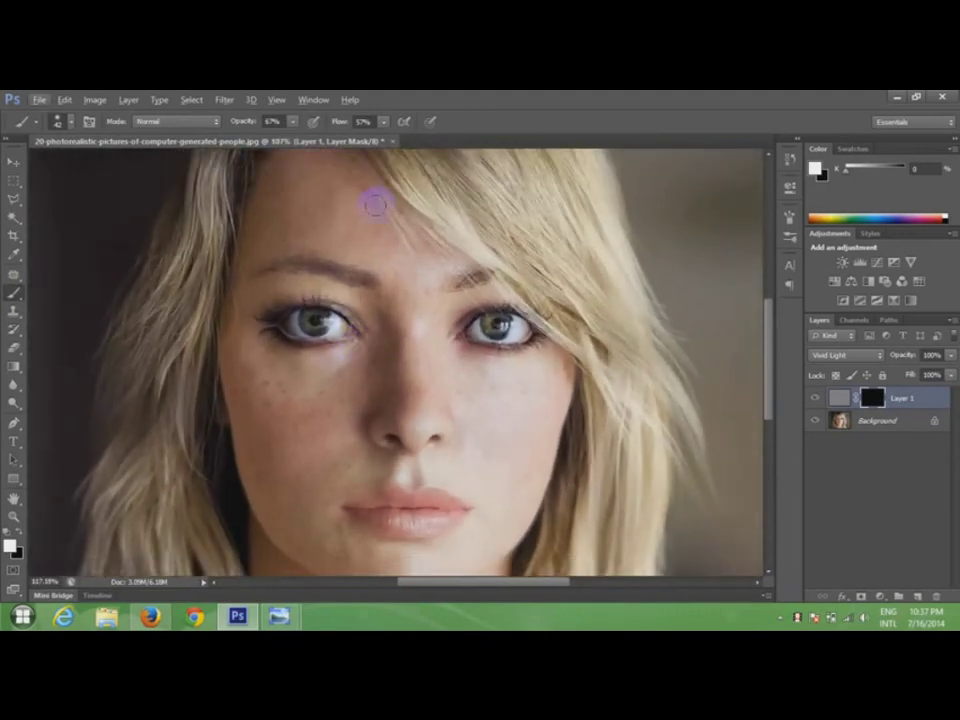
{"action": "left_click_drag", "start_coordinate": [332, 203], "coordinate": [376, 263]}
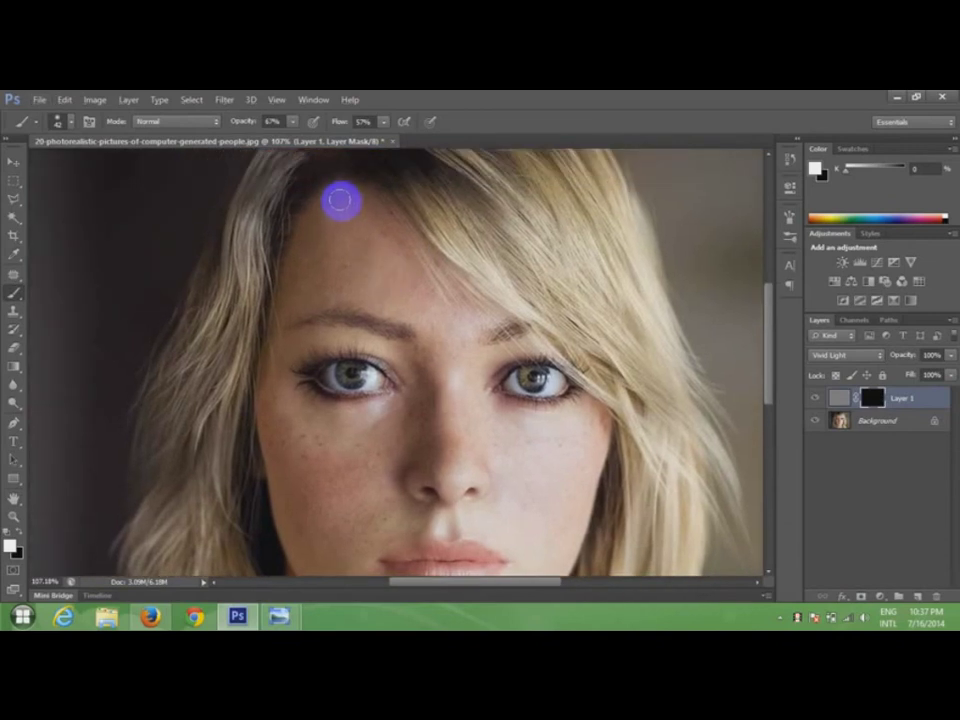
{"action": "mouse_move", "coordinate": [324, 212]}
{"action": "left_mouse_down"}
{"action": "mouse_move", "coordinate": [316, 260]}
{"action": "mouse_move", "coordinate": [361, 206]}
{"action": "left_mouse_up"}
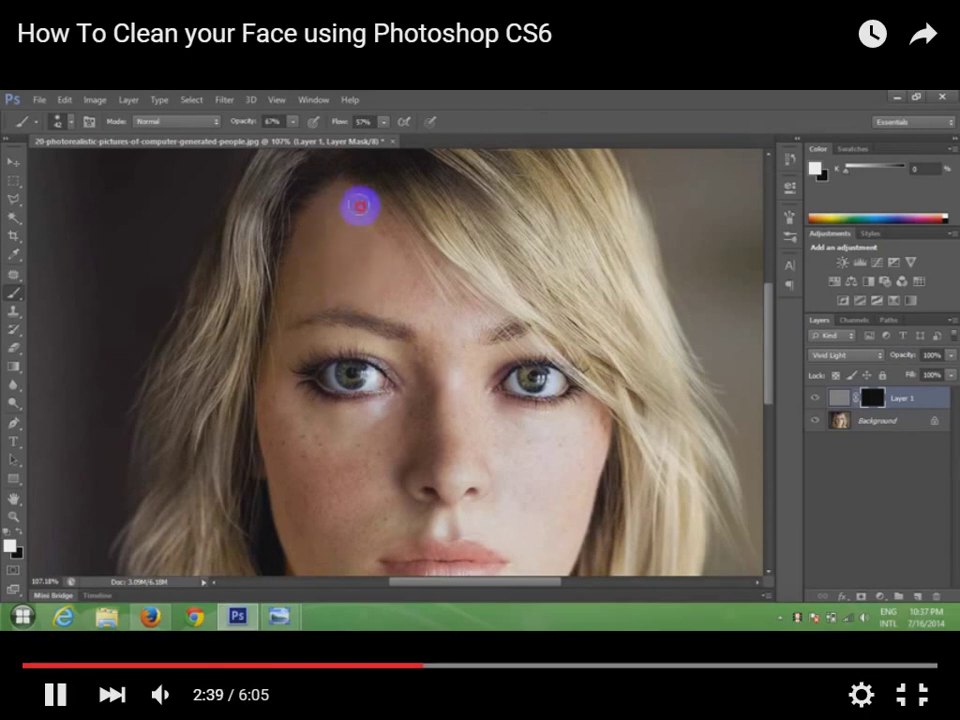
{"action": "mouse_move", "coordinate": [361, 206]}
{"action": "left_mouse_down"}
{"action": "mouse_move", "coordinate": [361, 295]}
{"action": "mouse_move", "coordinate": [398, 271]}
{"action": "mouse_move", "coordinate": [406, 311]}
{"action": "mouse_move", "coordinate": [306, 531]}
{"action": "left_mouse_up"}
Step: Paint smoothing onto the left cheek, under the left eye, and above the lip
{"action": "left_click_drag", "start_coordinate": [492, 437], "coordinate": [470, 315]}
{"action": "left_click_drag", "start_coordinate": [256, 287], "coordinate": [317, 279]}
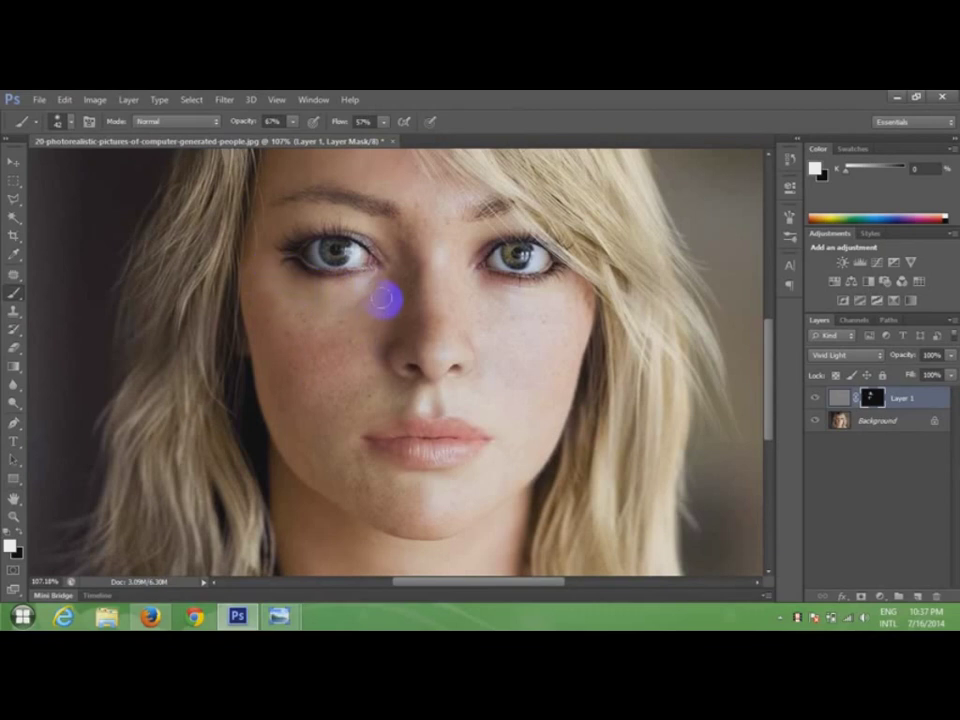
{"action": "mouse_move", "coordinate": [388, 298]}
{"action": "left_mouse_down"}
{"action": "mouse_move", "coordinate": [391, 289]}
{"action": "mouse_move", "coordinate": [396, 302]}
{"action": "left_mouse_up"}
{"action": "left_click_drag", "start_coordinate": [343, 322], "coordinate": [321, 336]}
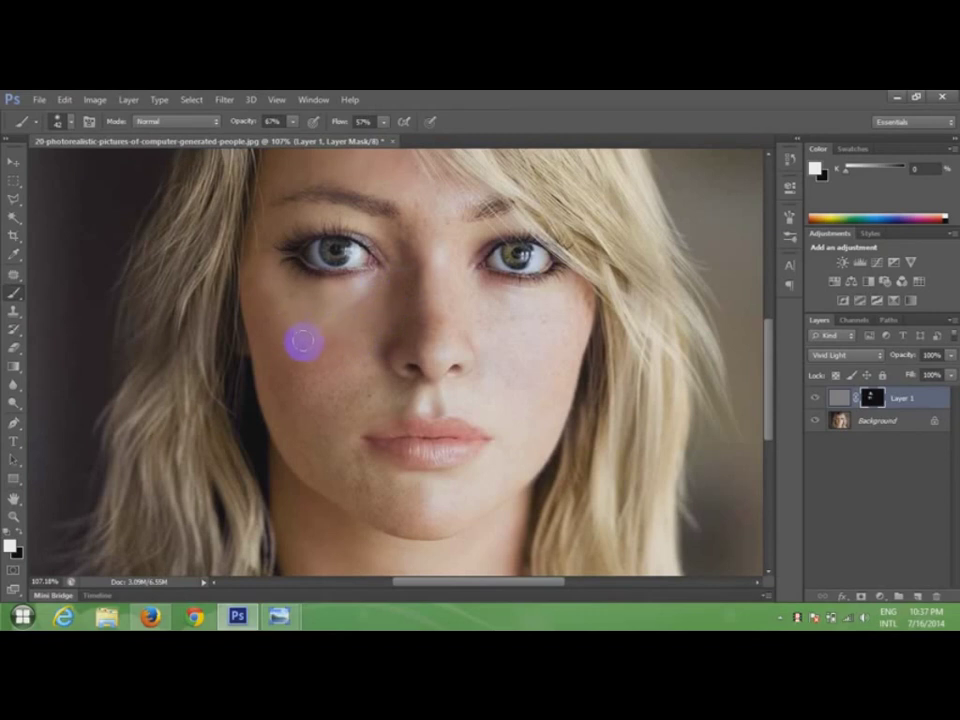
{"action": "mouse_move", "coordinate": [315, 369]}
{"action": "left_mouse_down"}
{"action": "mouse_move", "coordinate": [313, 341]}
{"action": "mouse_move", "coordinate": [332, 398]}
{"action": "mouse_move", "coordinate": [386, 336]}
{"action": "mouse_move", "coordinate": [370, 401]}
{"action": "mouse_move", "coordinate": [360, 390]}
{"action": "mouse_move", "coordinate": [324, 414]}
{"action": "mouse_move", "coordinate": [289, 343]}
{"action": "mouse_move", "coordinate": [279, 371]}
{"action": "mouse_move", "coordinate": [281, 328]}
{"action": "mouse_move", "coordinate": [264, 313]}
{"action": "mouse_move", "coordinate": [261, 321]}
{"action": "mouse_move", "coordinate": [276, 317]}
{"action": "mouse_move", "coordinate": [315, 401]}
{"action": "left_mouse_up"}
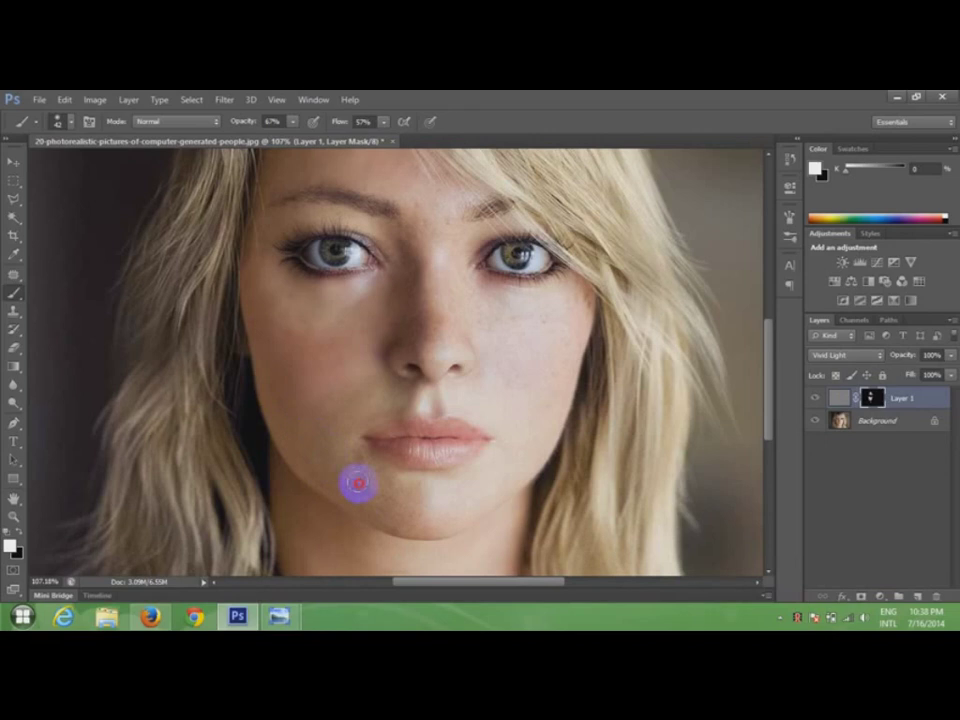
{"action": "left_click_drag", "start_coordinate": [375, 461], "coordinate": [359, 406]}
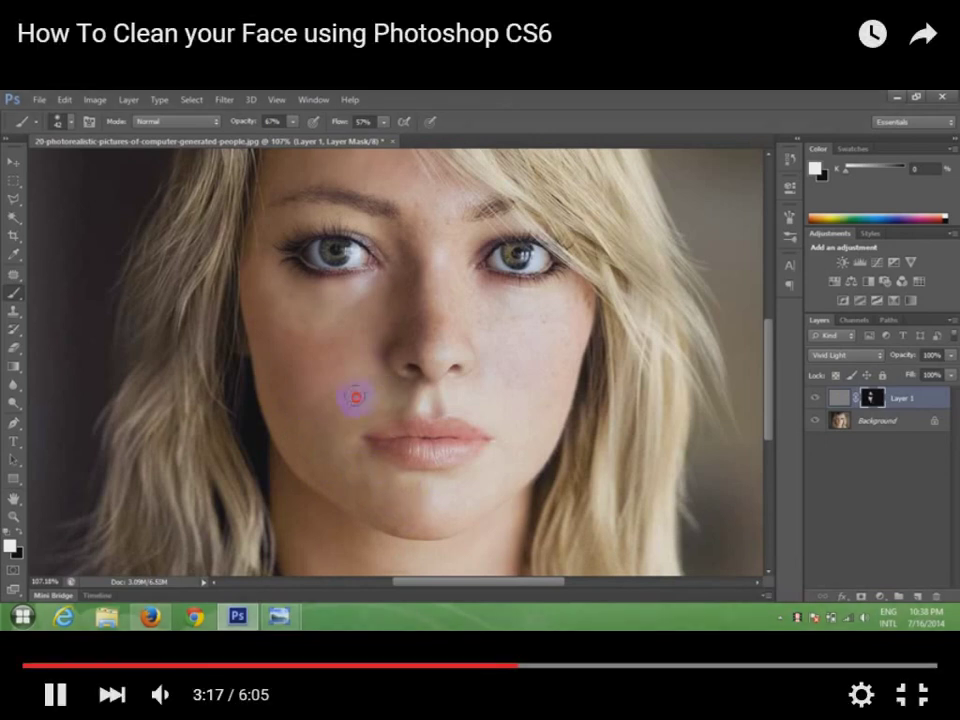